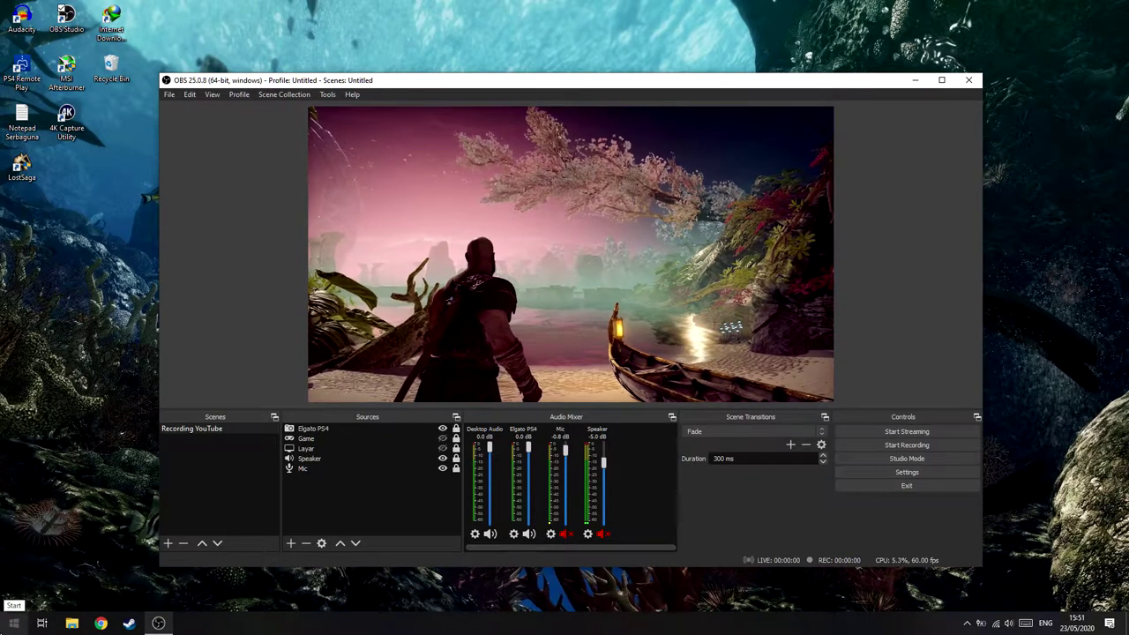
# - Open the Windows graphics performance preference page from the system display settings
pyautogui.click(14, 622)
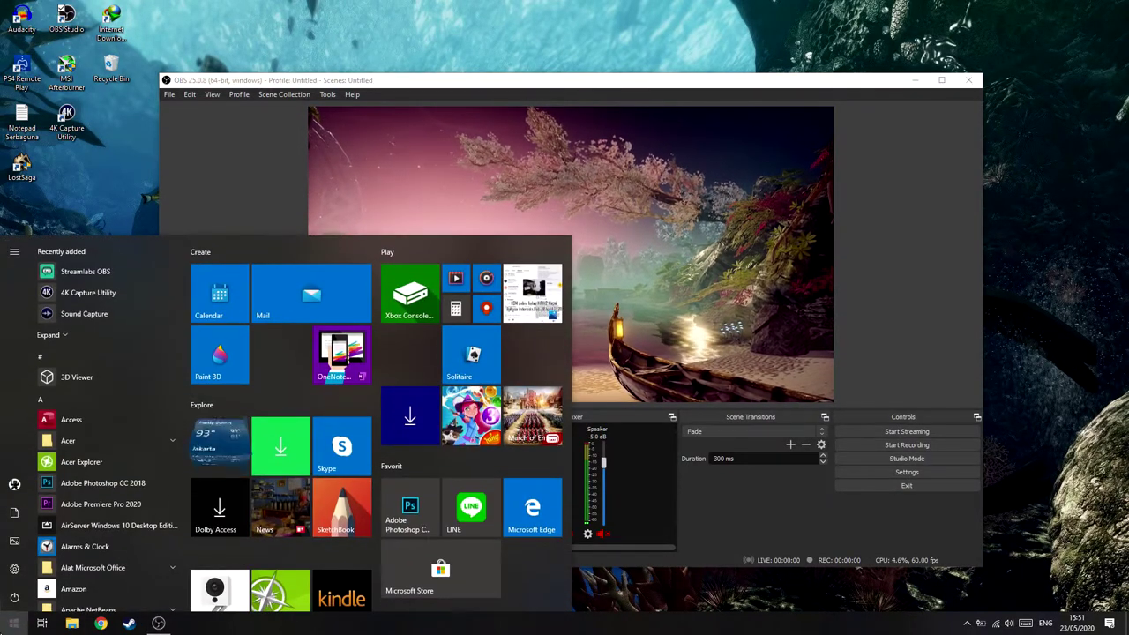
pyautogui.click(14, 569)
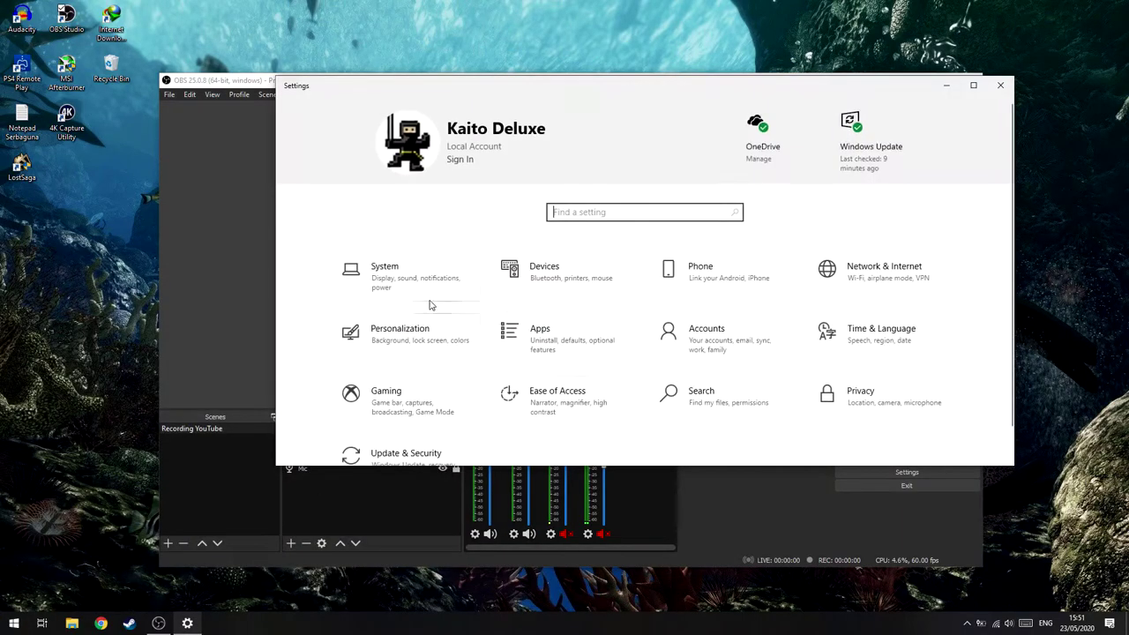
pyautogui.scroll(-10, 745, 247)
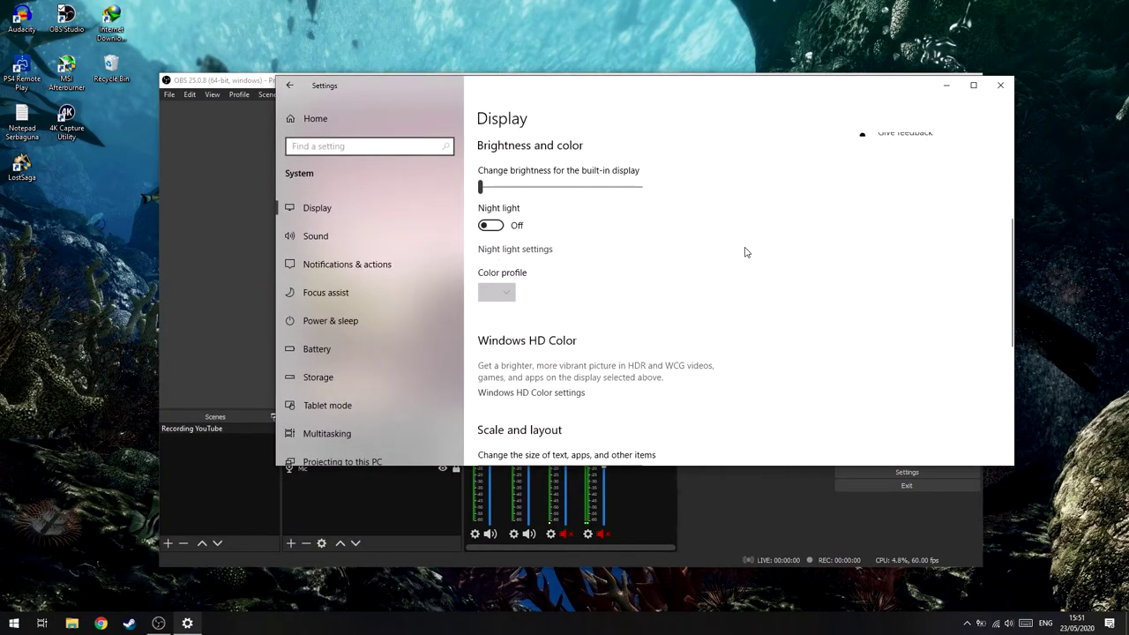
pyautogui.click(507, 413)
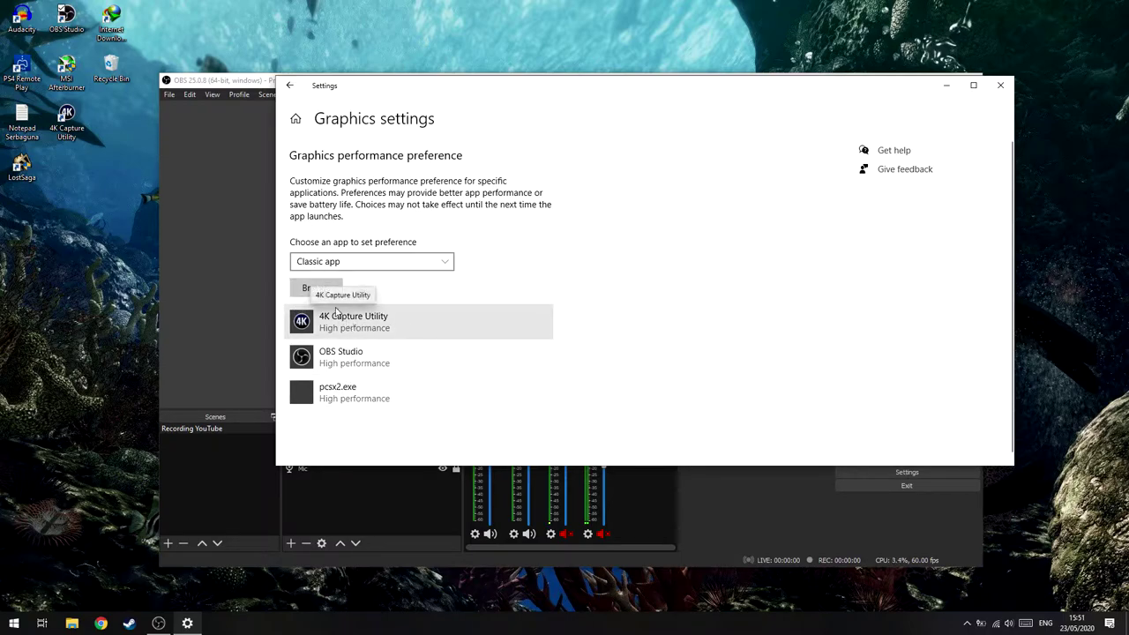
# - Try to add the classic app obs64 from C:\Program Files\obs-studio\bin\64bit to the graphics performance preference list
pyautogui.click(315, 289)
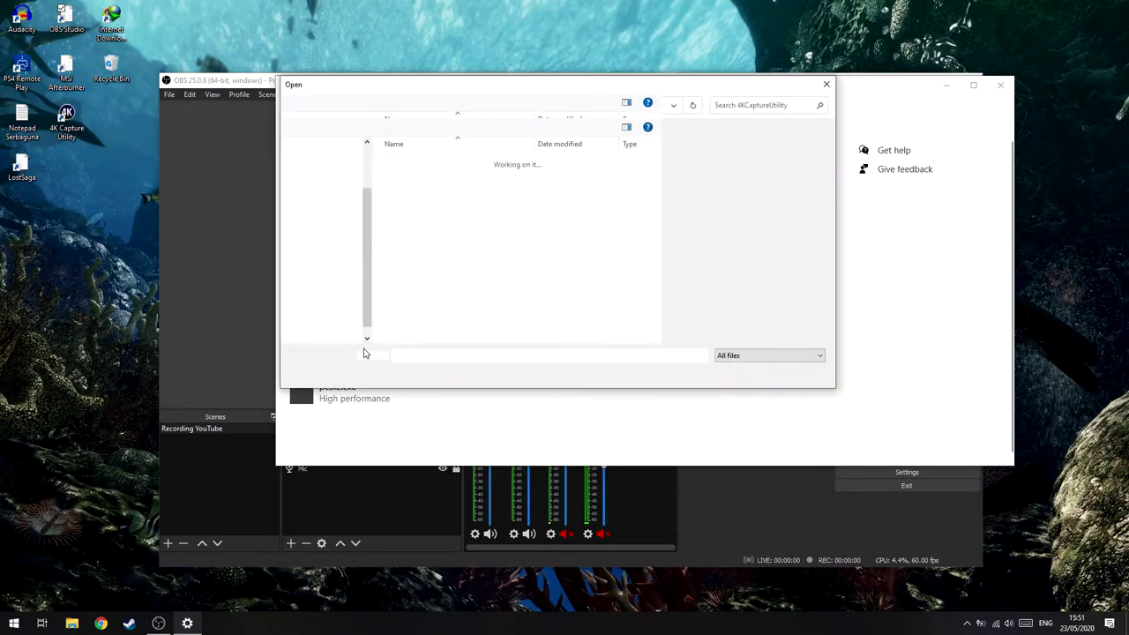
pyautogui.moveTo(531, 86); pyautogui.dragTo(805, 96)
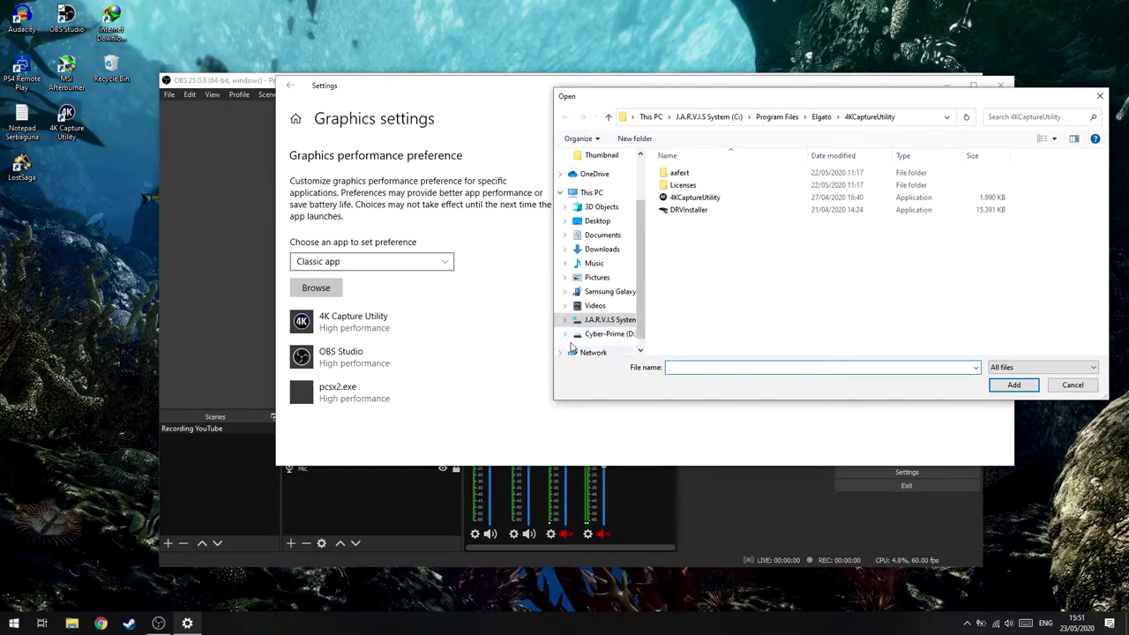
pyautogui.click(607, 323)
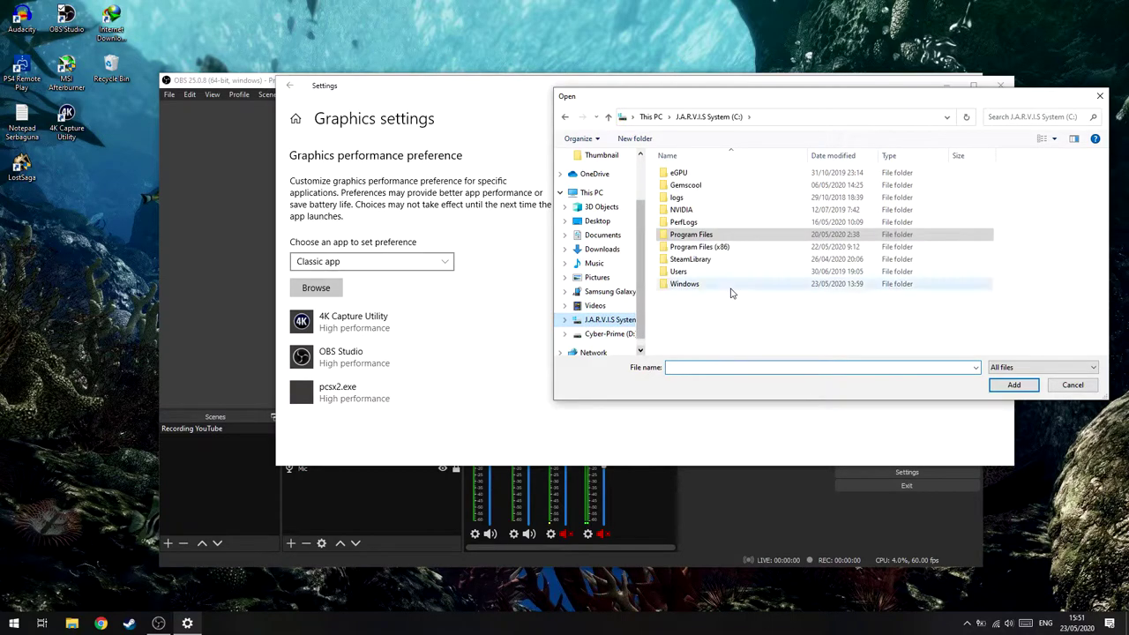
pyautogui.doubleClick(714, 234)
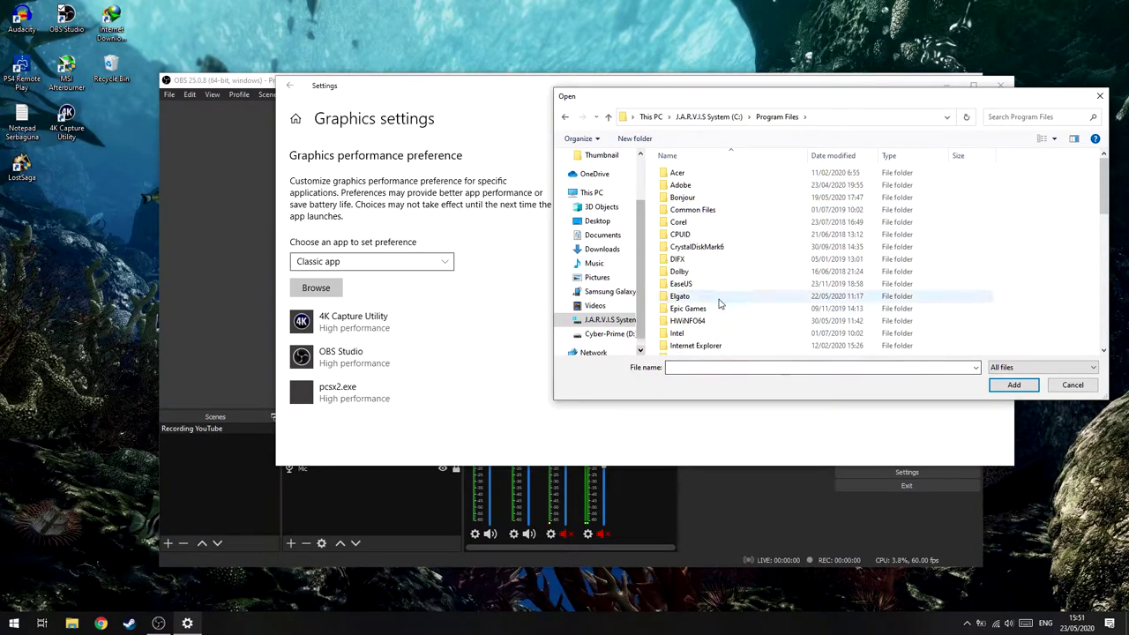
pyautogui.scroll(-5, 717, 317)
pyautogui.doubleClick(687, 312)
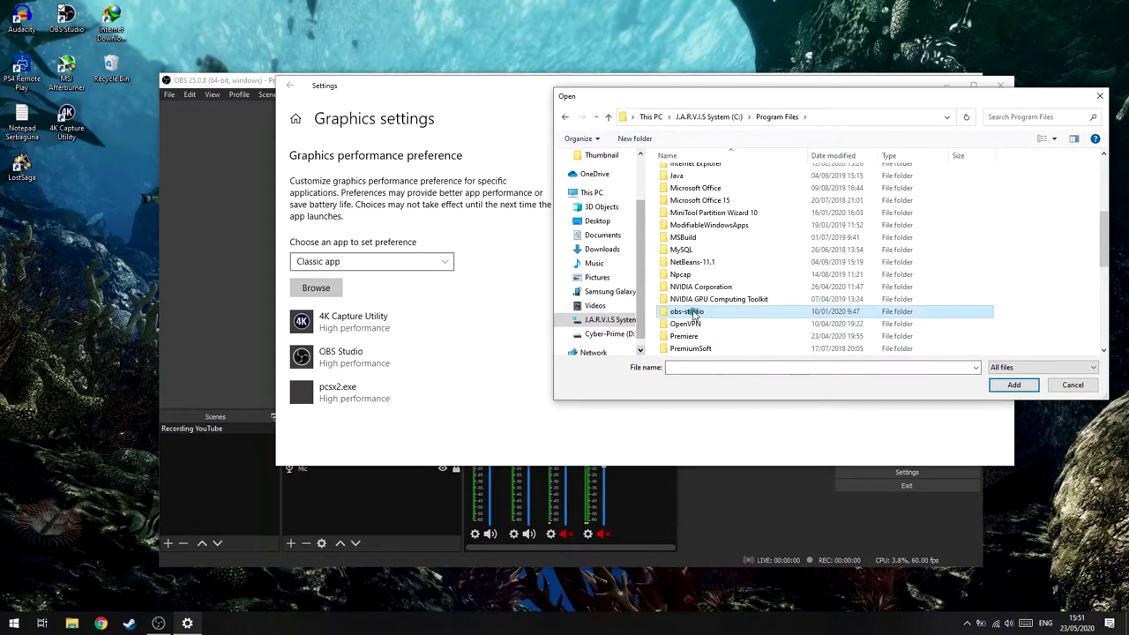
pyautogui.doubleClick(679, 174)
pyautogui.doubleClick(679, 174)
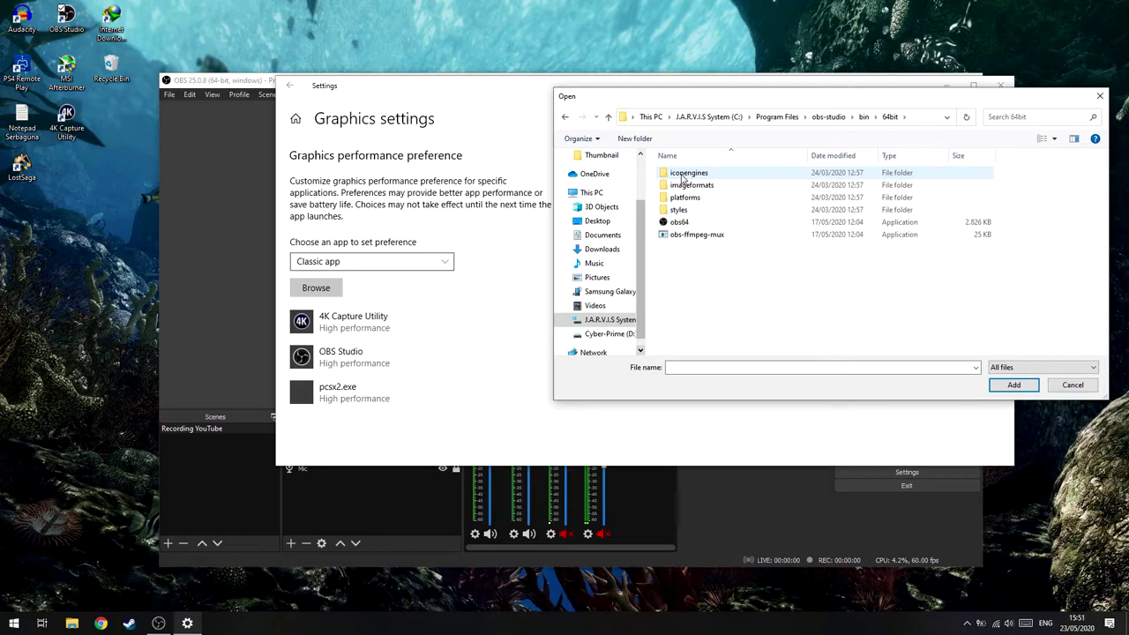
pyautogui.click(691, 224)
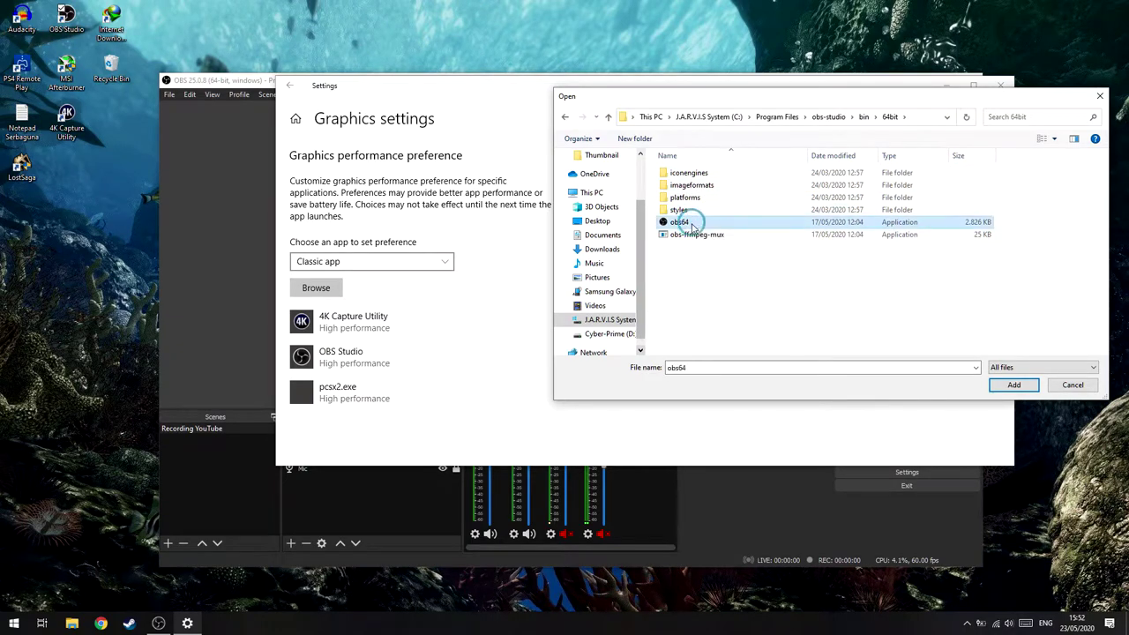
pyautogui.click(1015, 385)
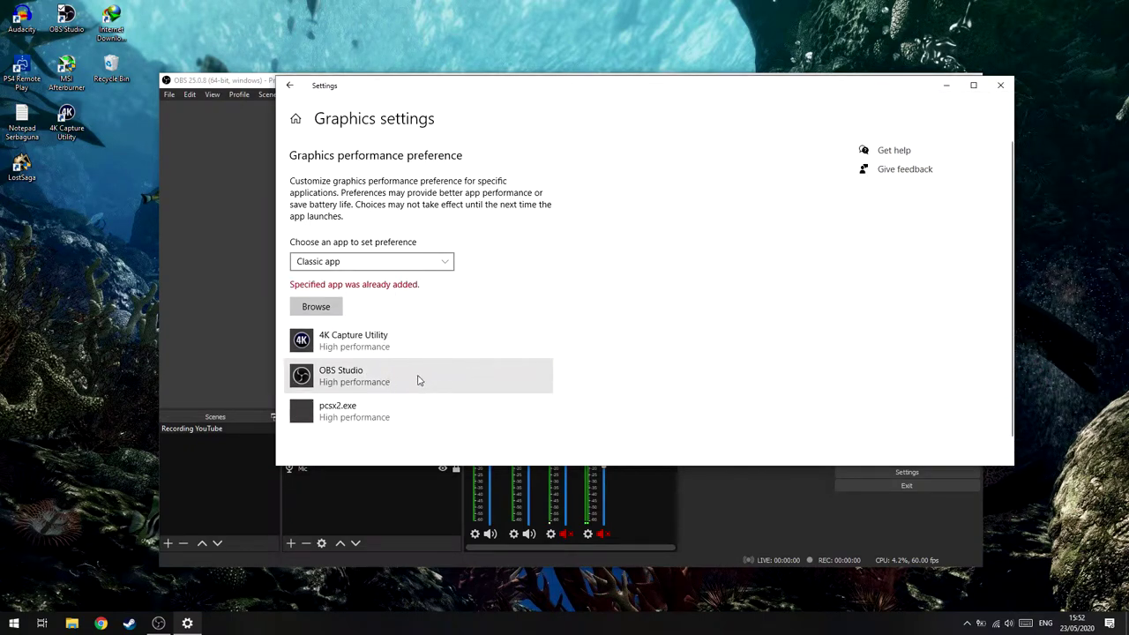
# - Set OBS Studio's graphics preference to High performance, save it and close the Windows settings
pyautogui.click(385, 377)
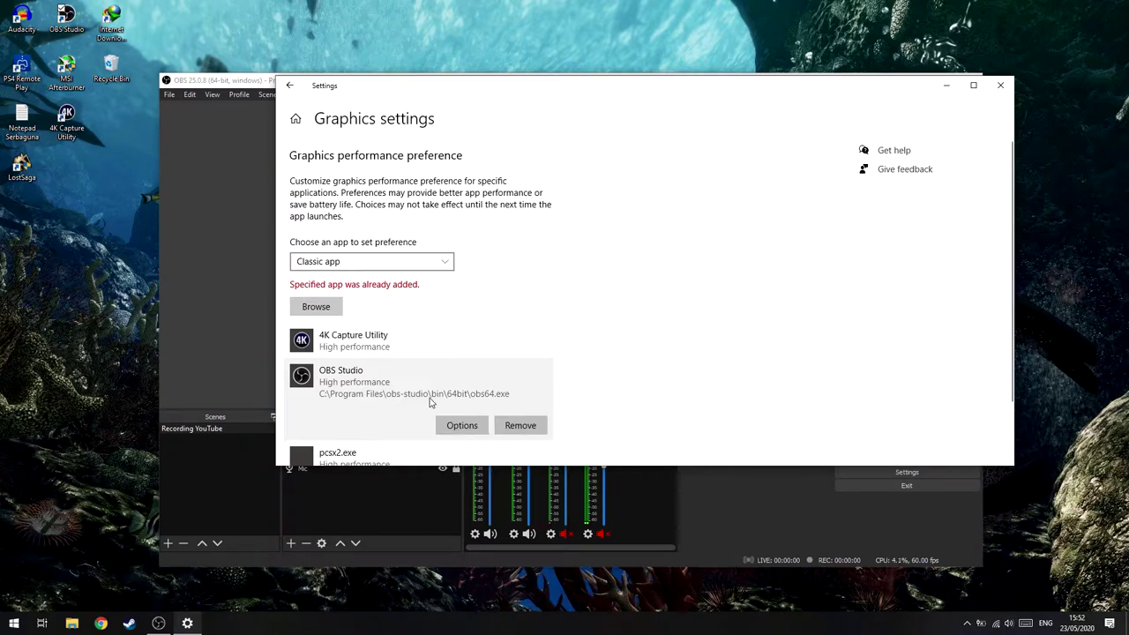
pyautogui.click(384, 357)
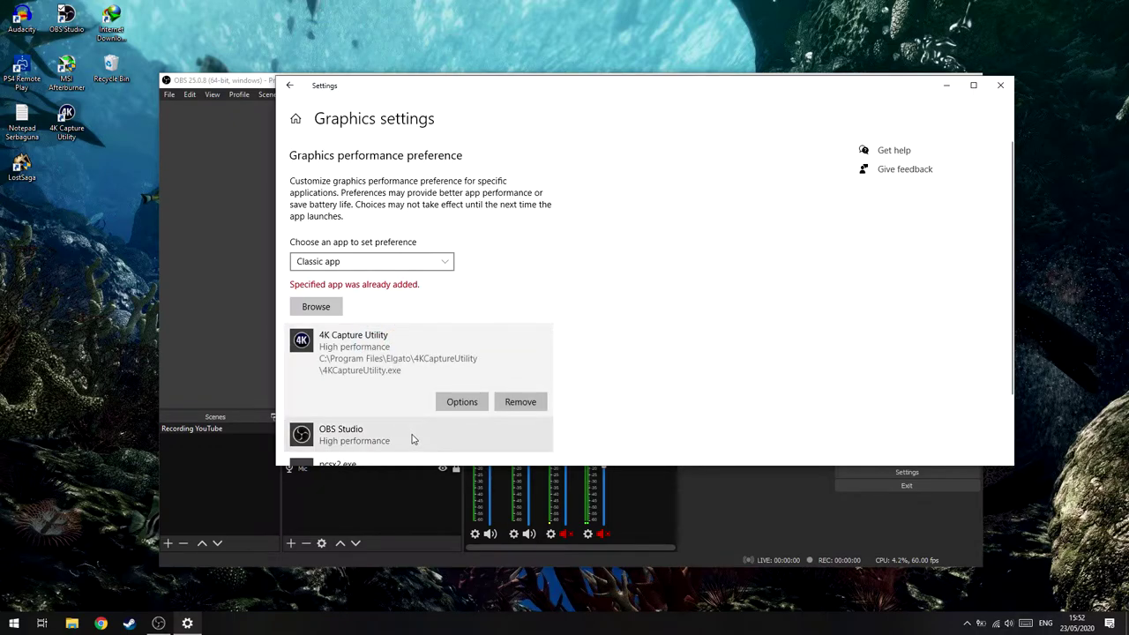
pyautogui.click(412, 439)
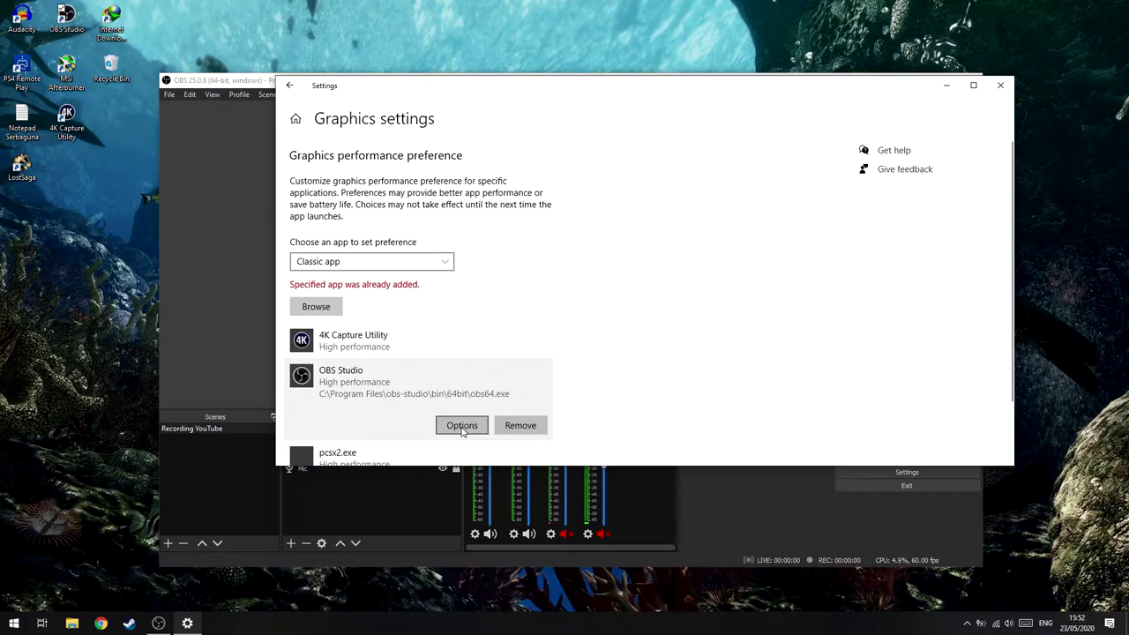
pyautogui.click(462, 426)
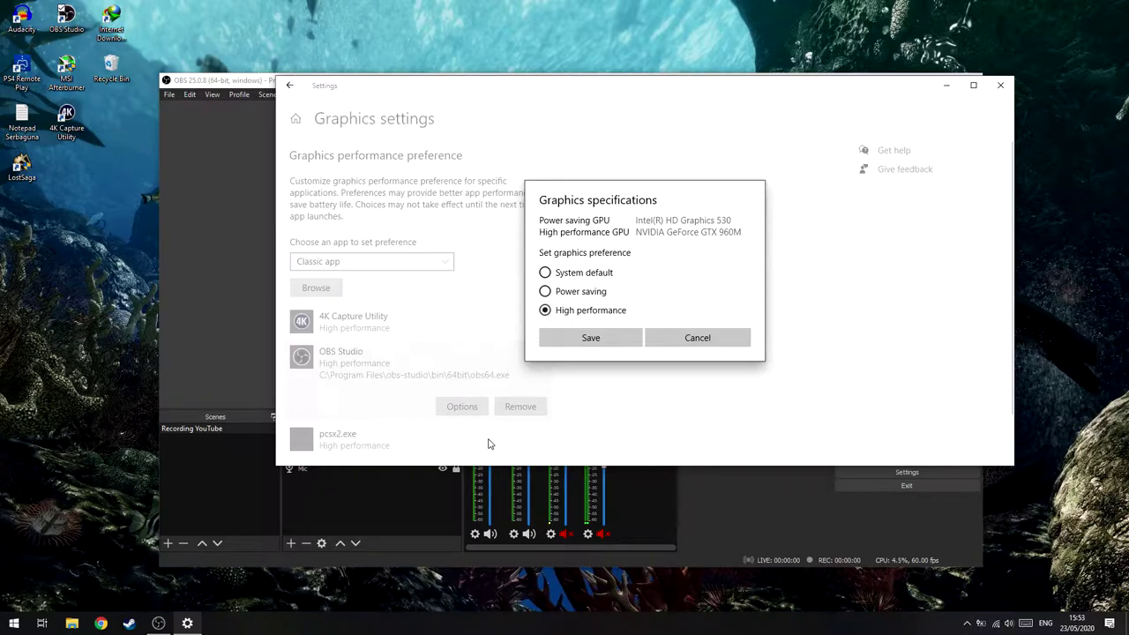
pyautogui.click(545, 292)
pyautogui.click(545, 310)
pyautogui.click(582, 335)
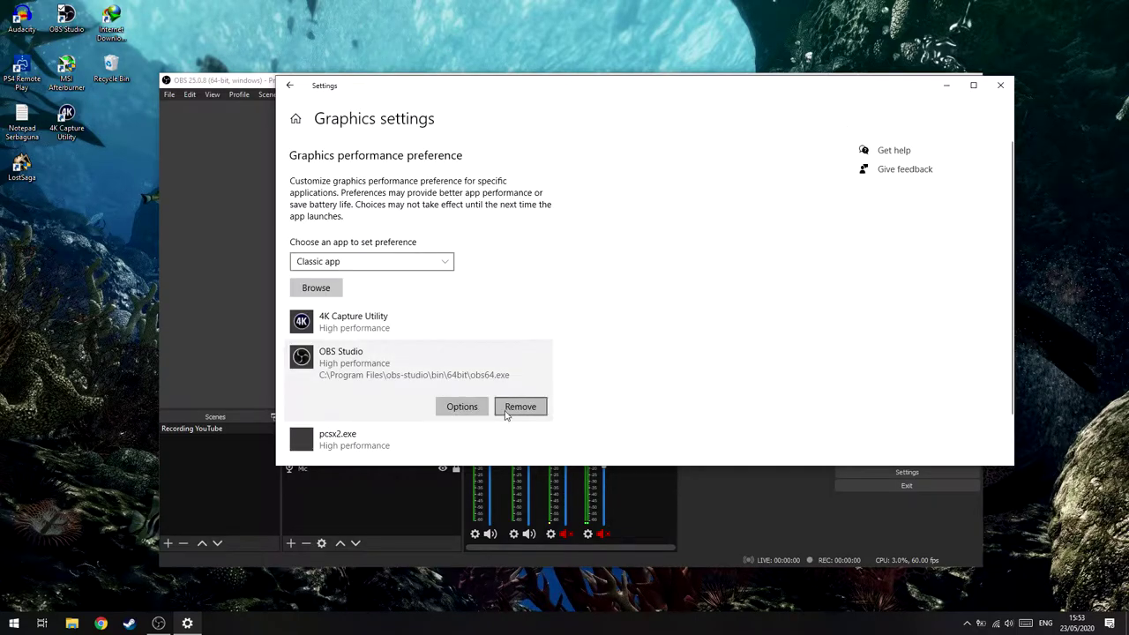
pyautogui.click(1001, 90)
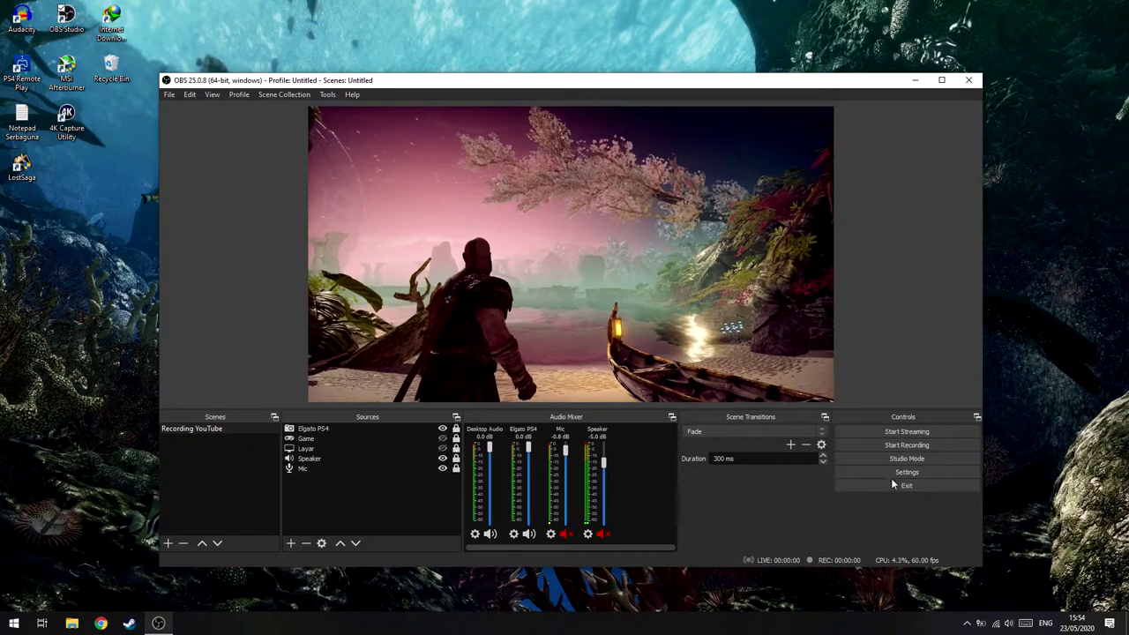
# - In the OBS video settings, set the output (scaled) resolution to 1280x720
pyautogui.click(886, 472)
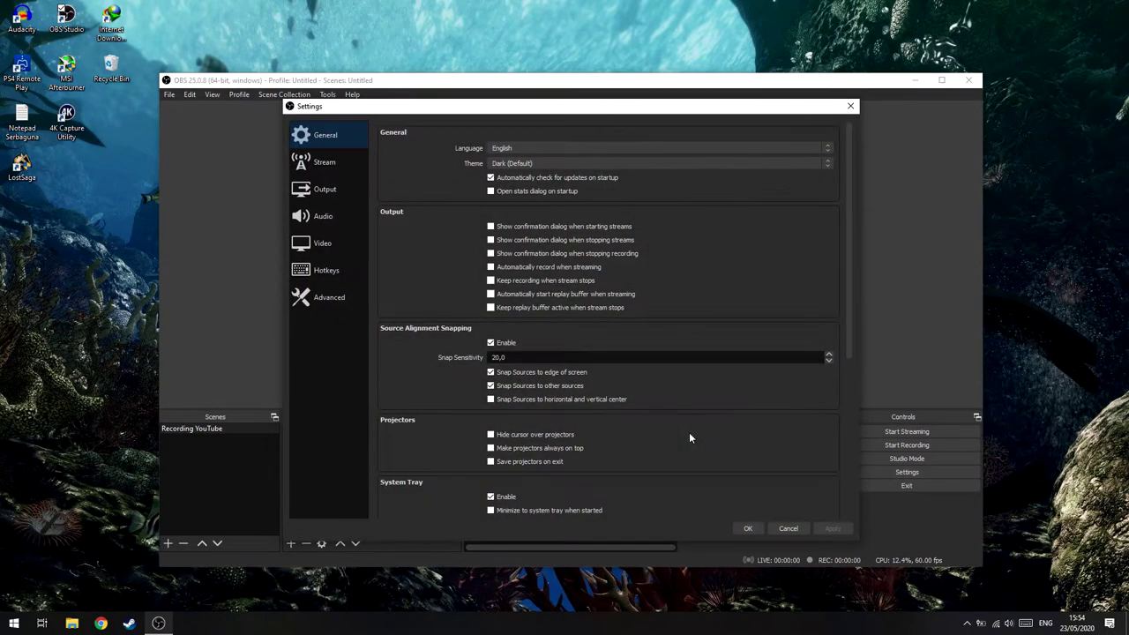
pyautogui.click(329, 246)
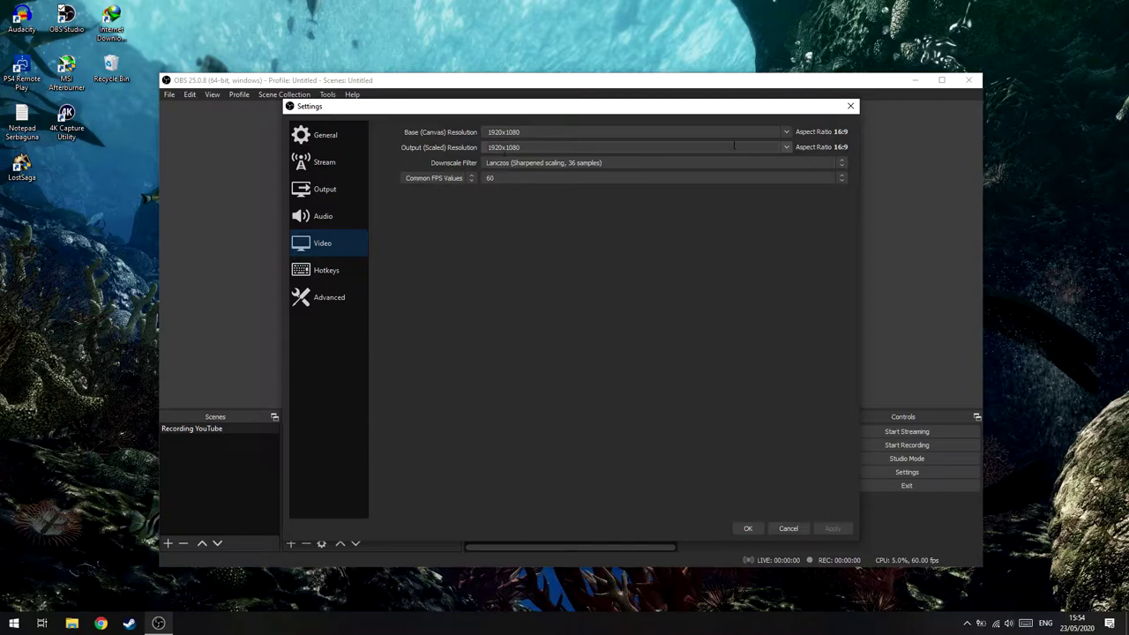
pyautogui.click(789, 148)
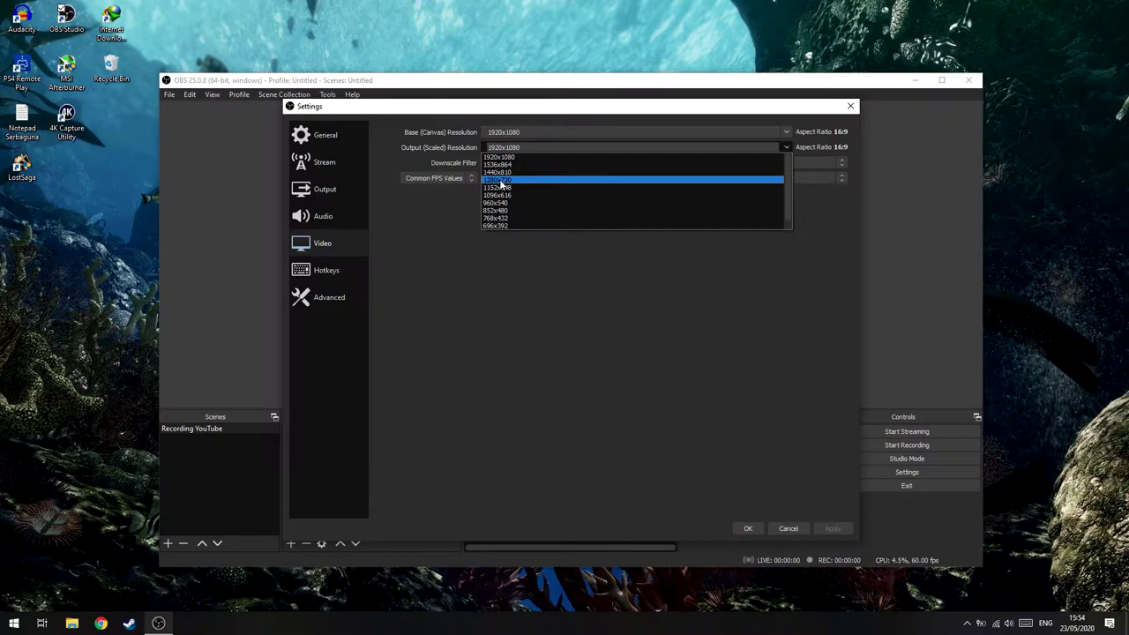
pyautogui.click(500, 180)
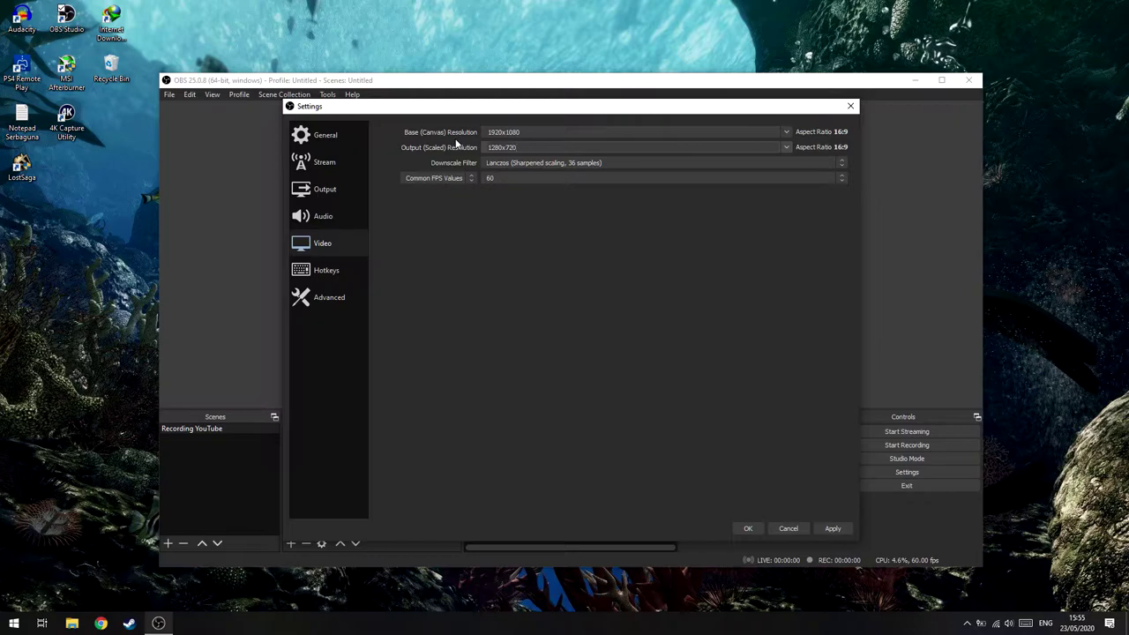
# - Choose Lanczos (Sharpened scaling, 36 samples) as the downscale filter
pyautogui.click(517, 163)
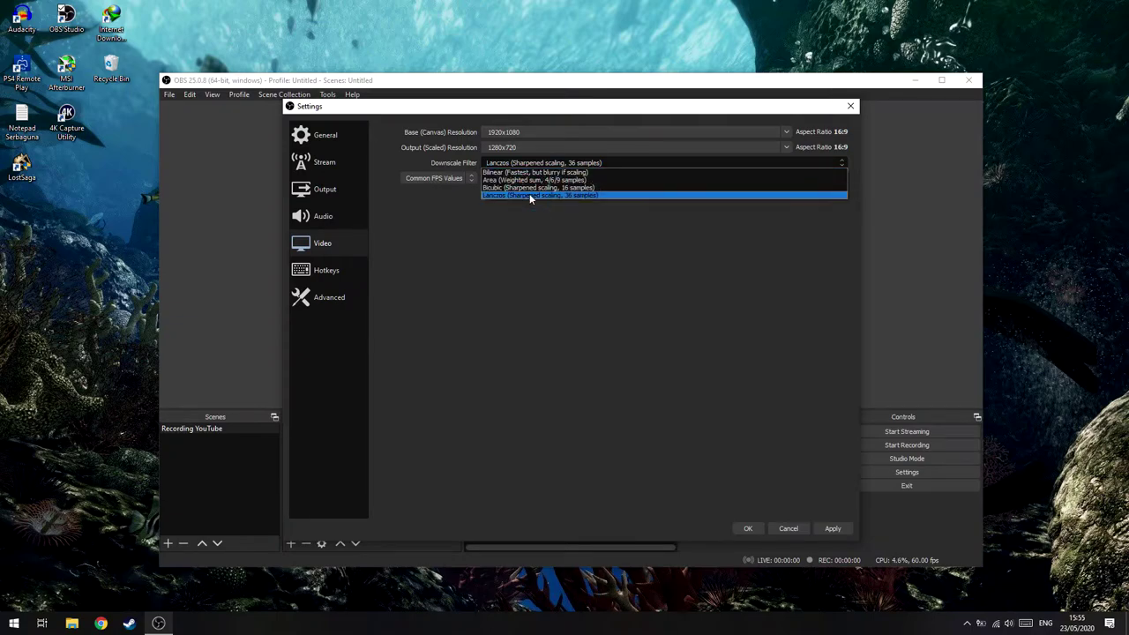
pyautogui.click(529, 193)
pyautogui.click(511, 165)
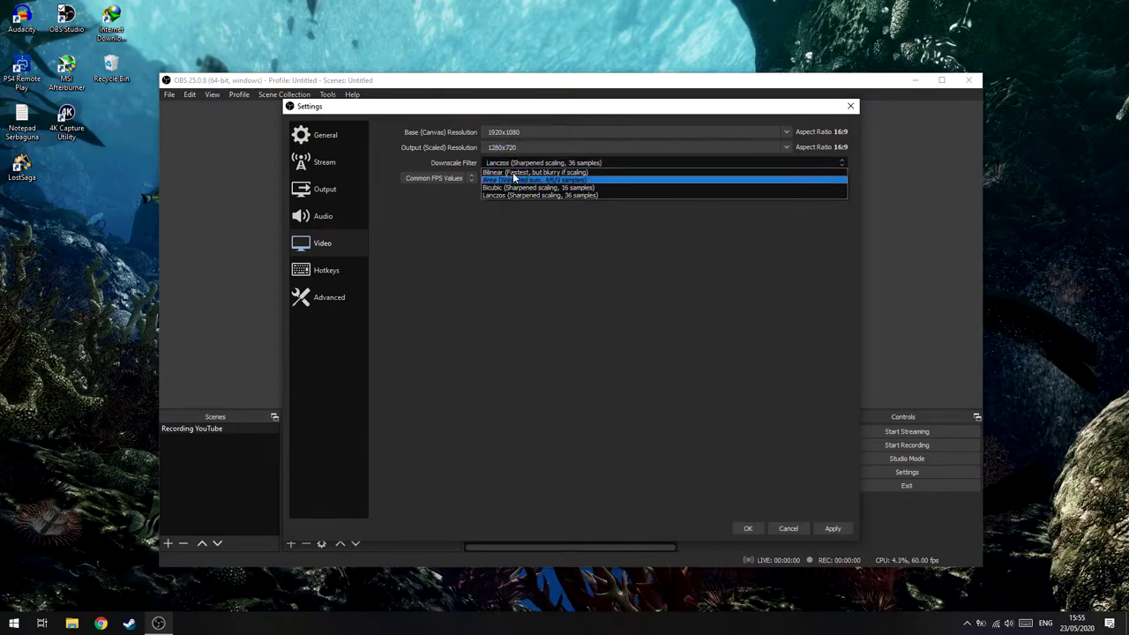
pyautogui.click(511, 164)
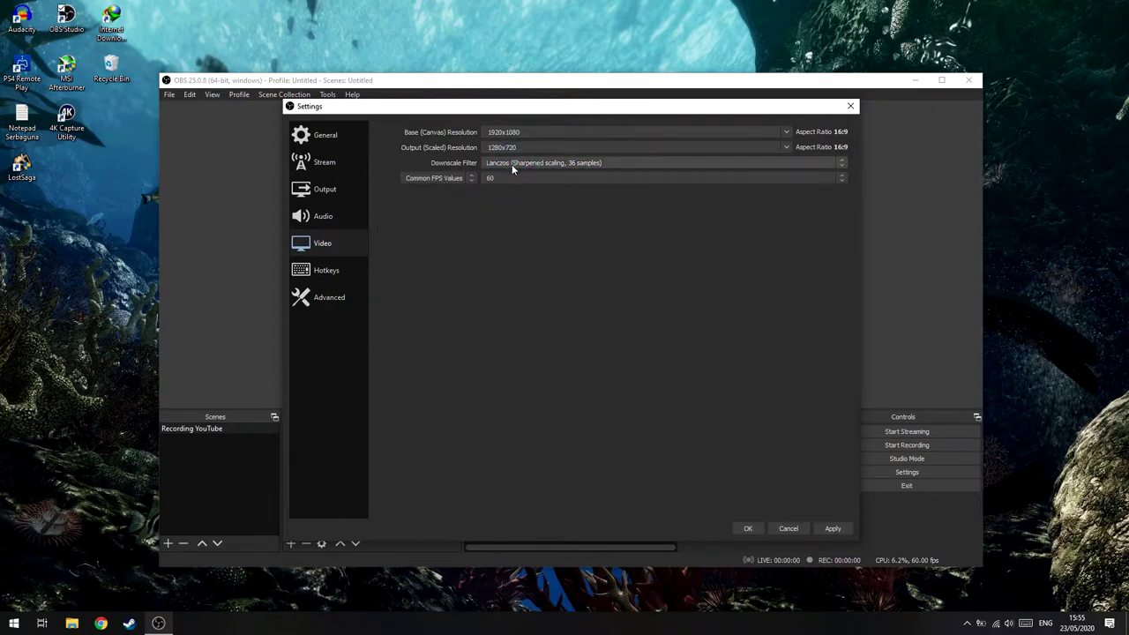
# - Select QuickSync H.264 as the recording encoder in the output settings, apply the changes and close the settings
pyautogui.click(313, 194)
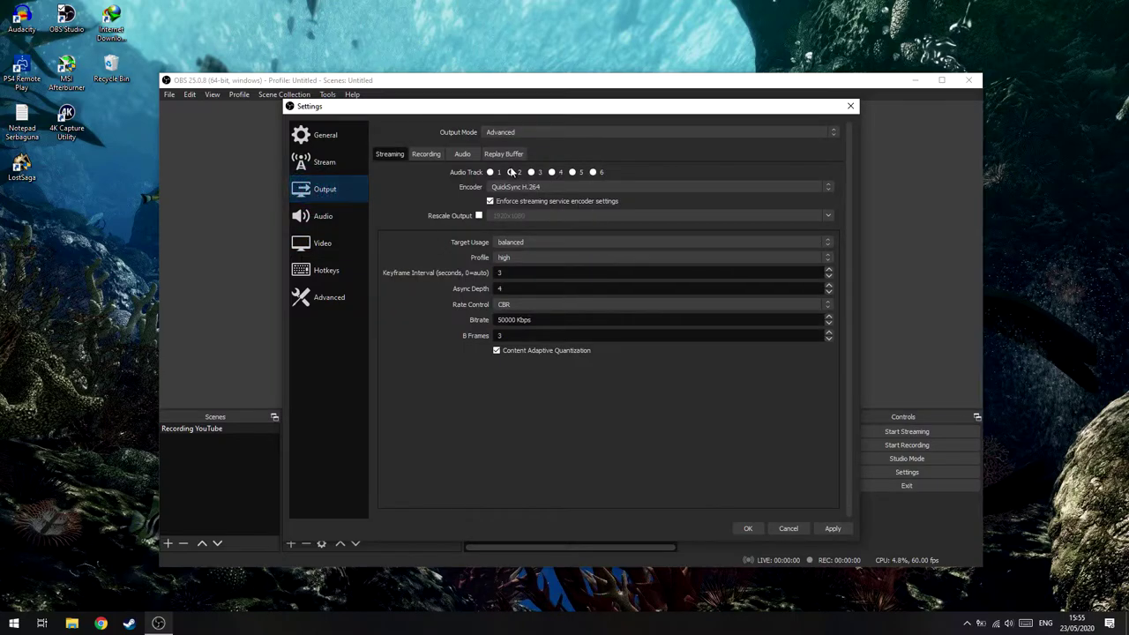
pyautogui.click(421, 155)
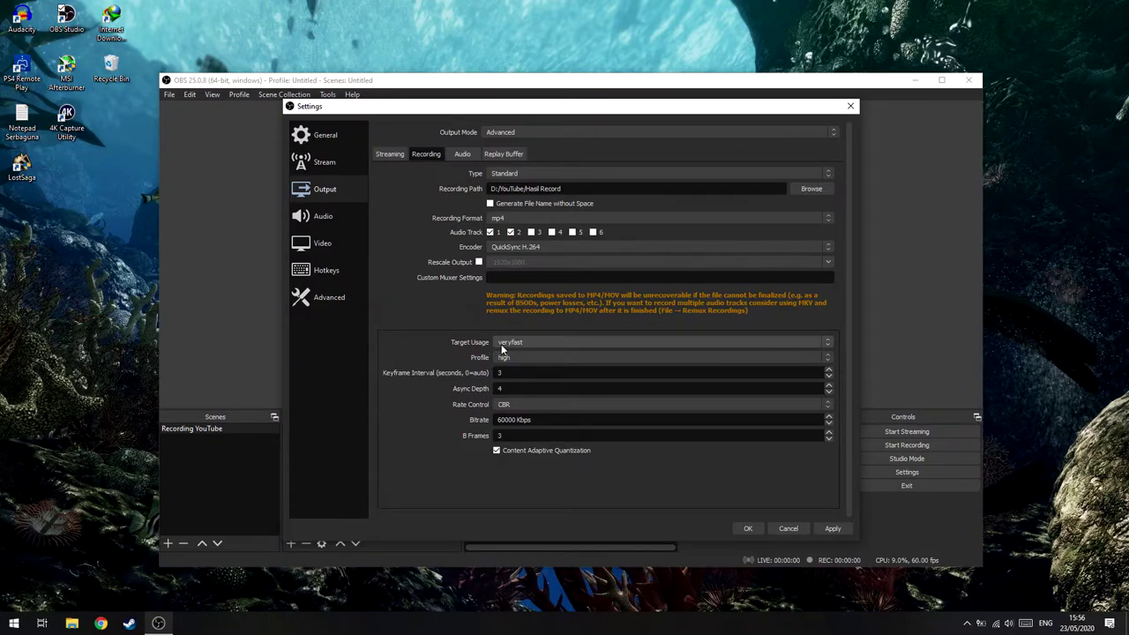
pyautogui.click(547, 247)
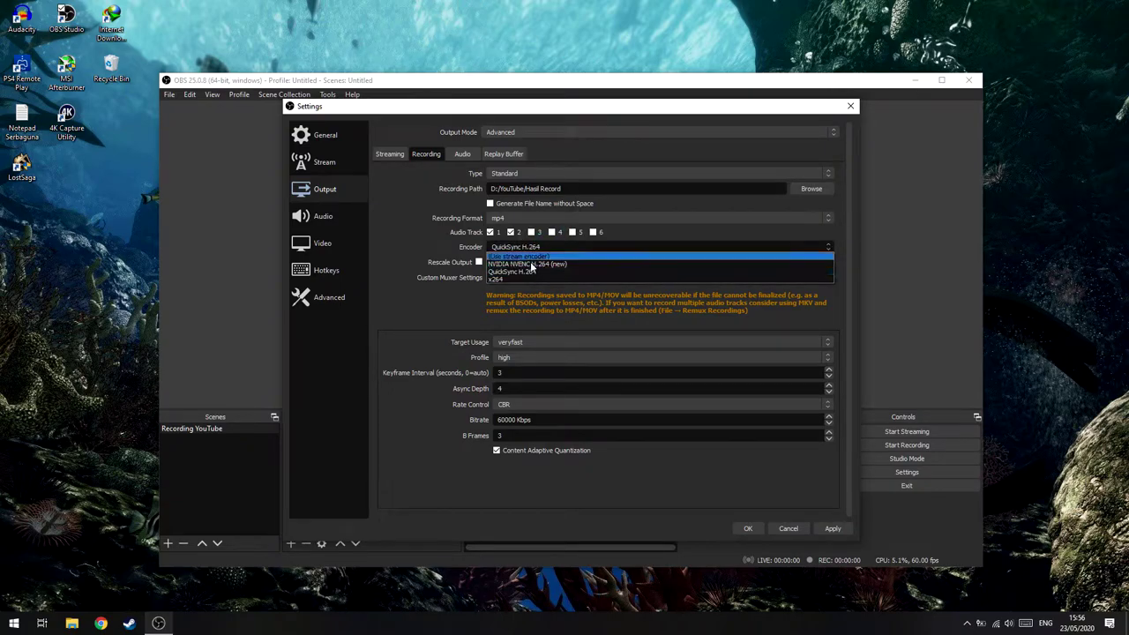
pyautogui.click(499, 275)
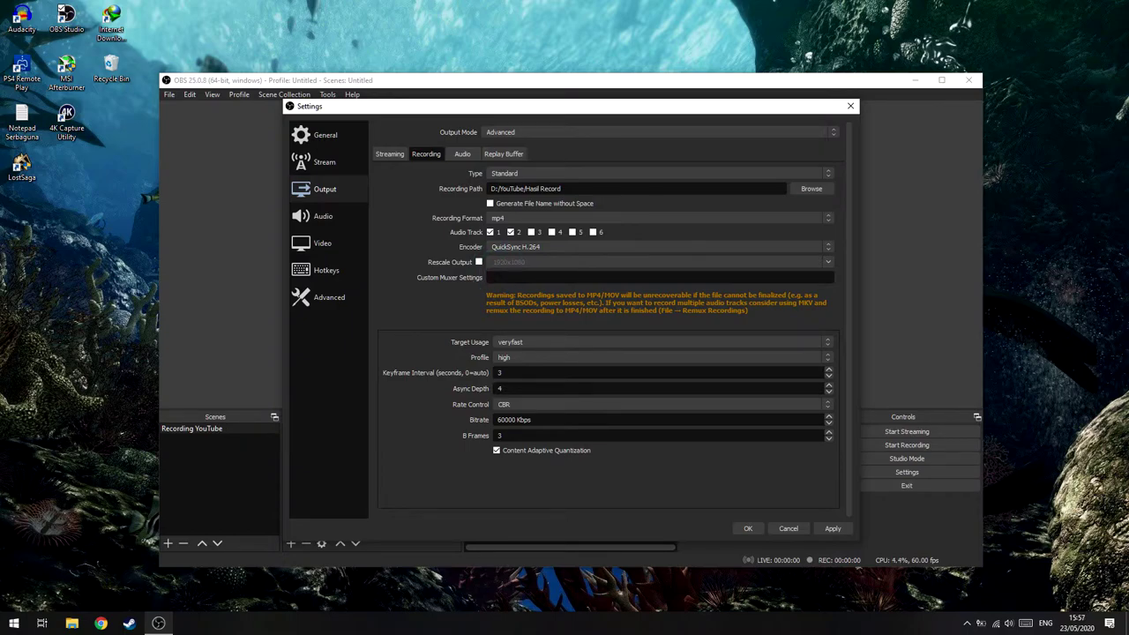
pyautogui.click(832, 529)
pyautogui.click(787, 528)
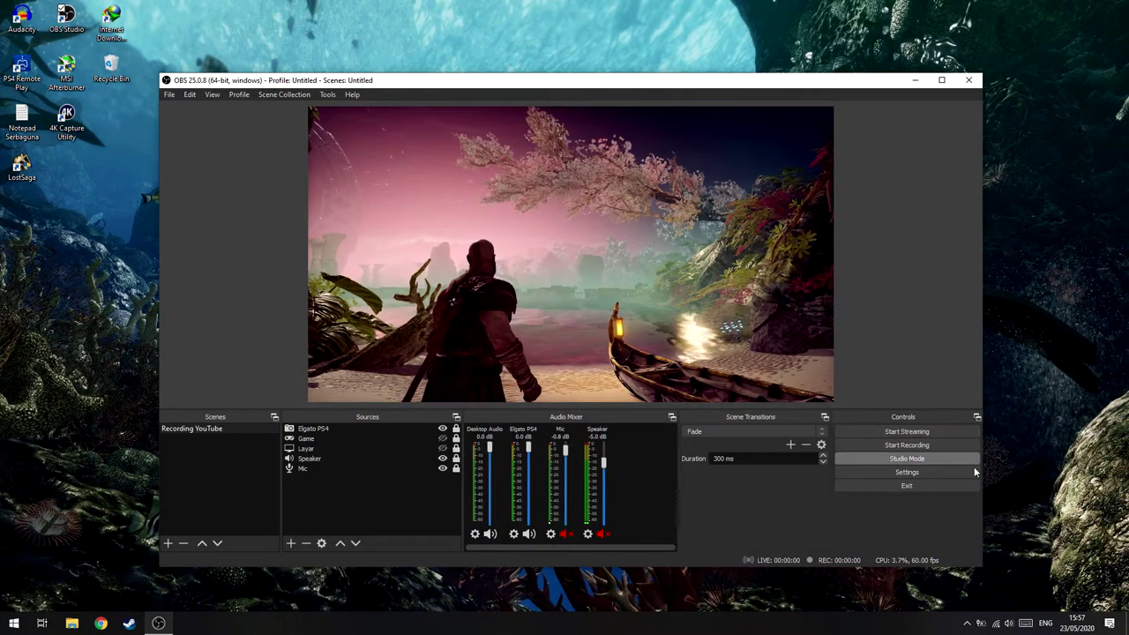